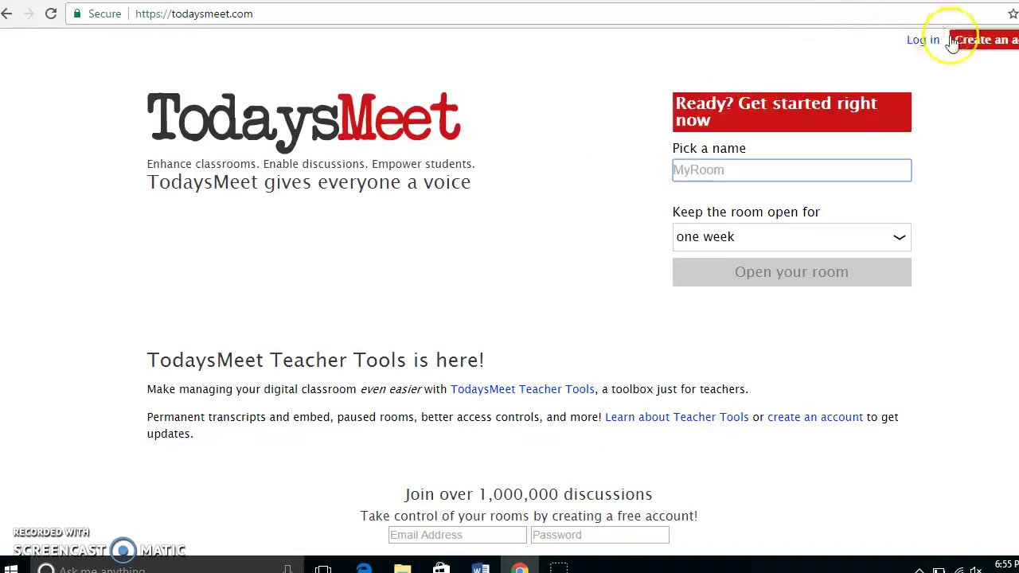
- Sign in to the TodaysMeet teacher account via Log in / Create an account
click(973, 46)
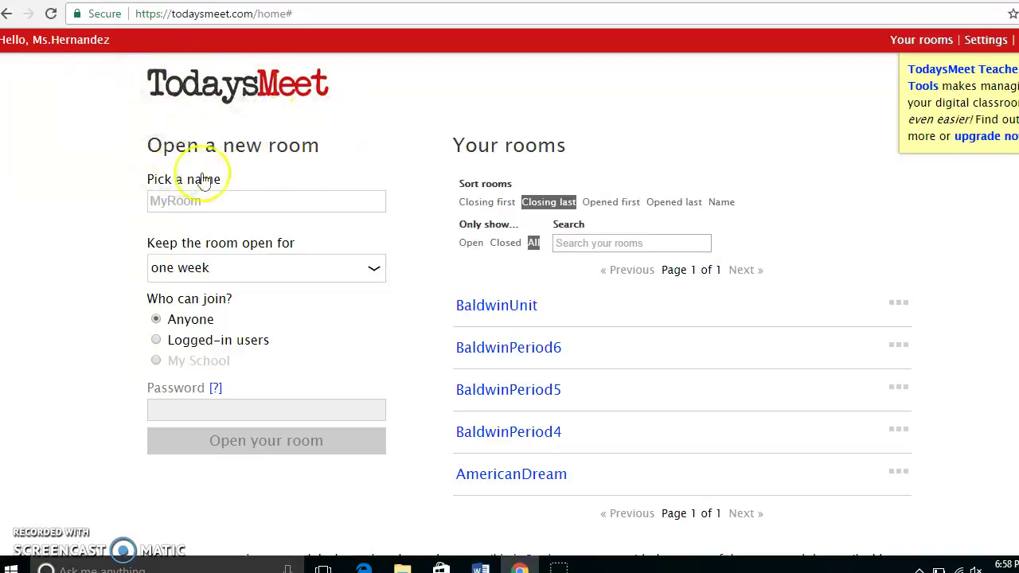
- Name the new room 'PdMonday' by removing the space from 'Pd Monday', and open it
click(191, 200)
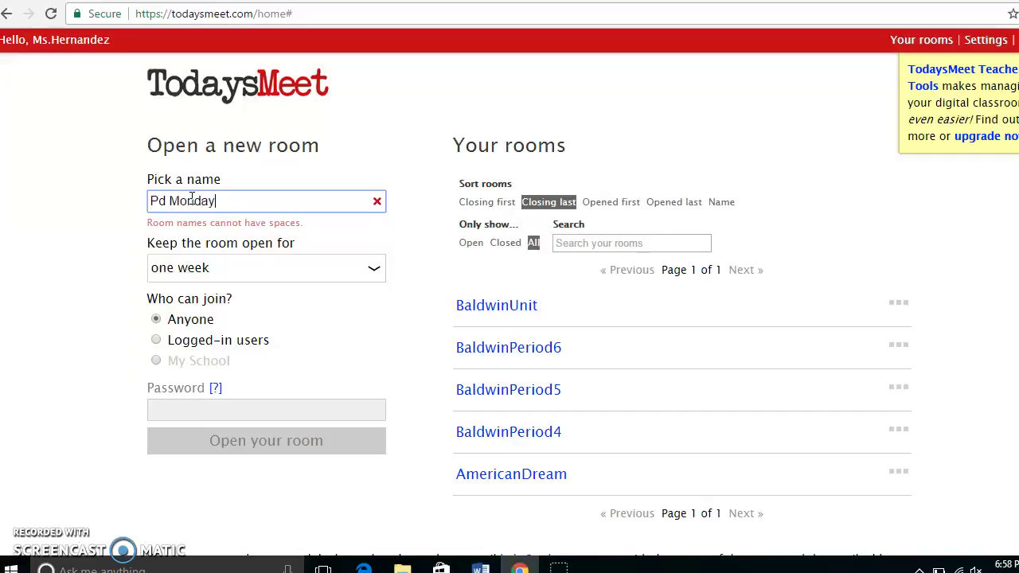
click(170, 200)
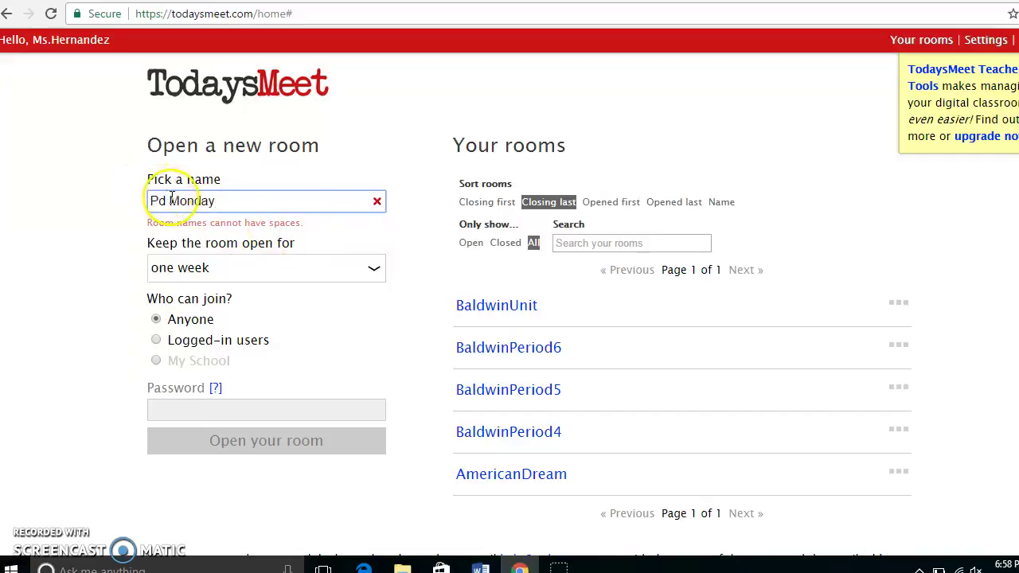
key(BackSpace)
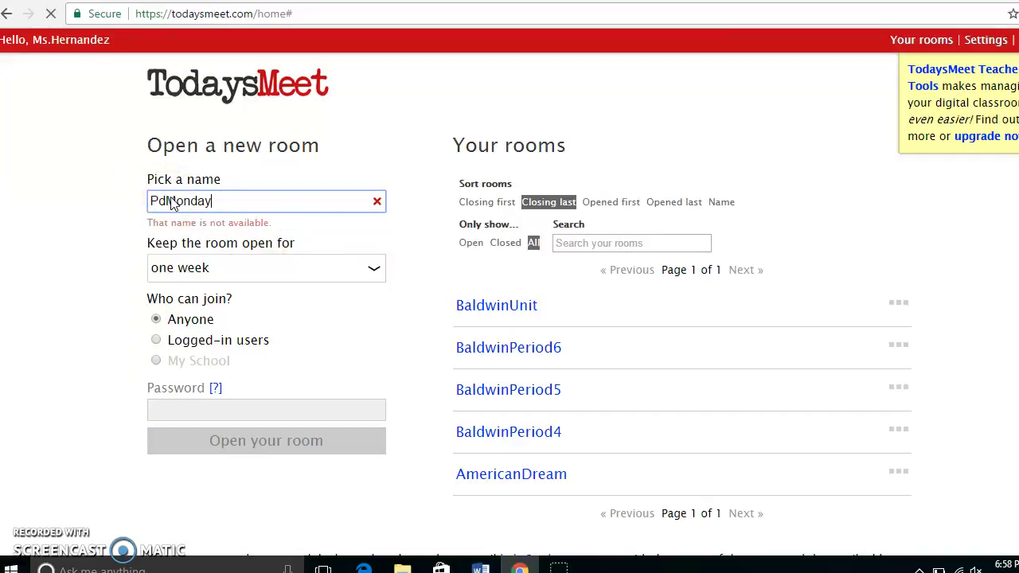
key(Return)
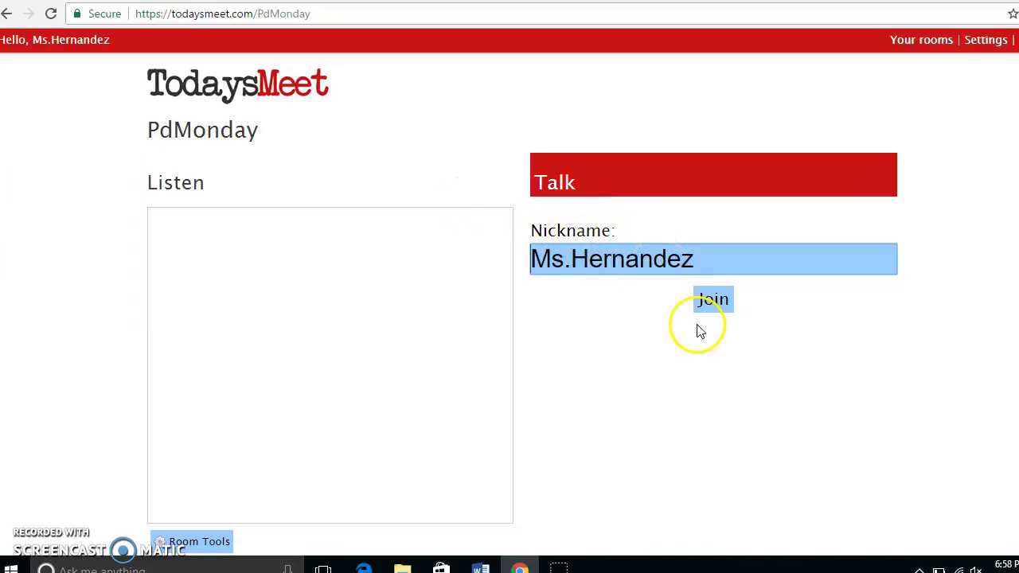
- Join PdMonday under the default nickname, post the message 'hfg', and return to Your rooms
click(710, 304)
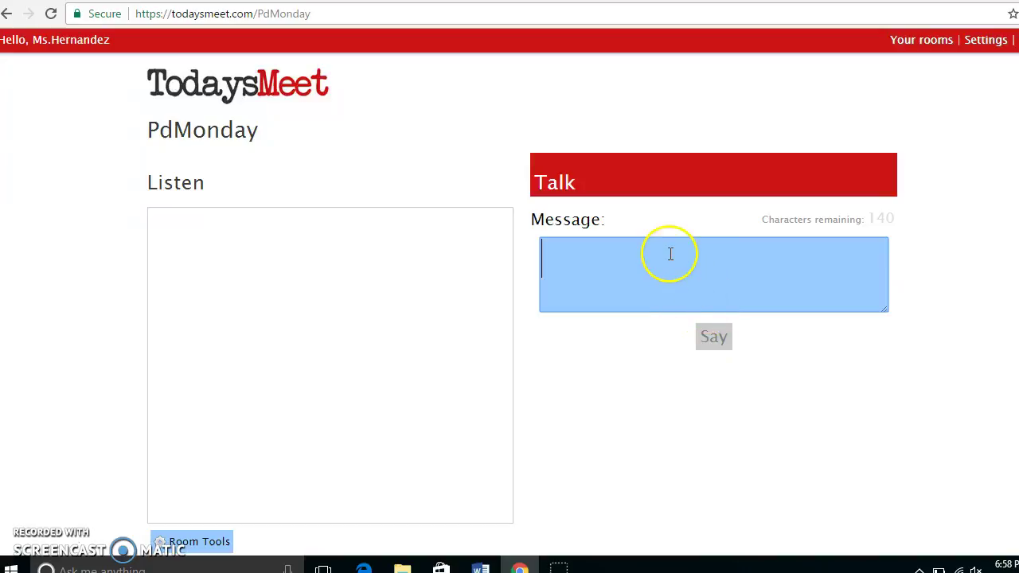
text(hfgesther)
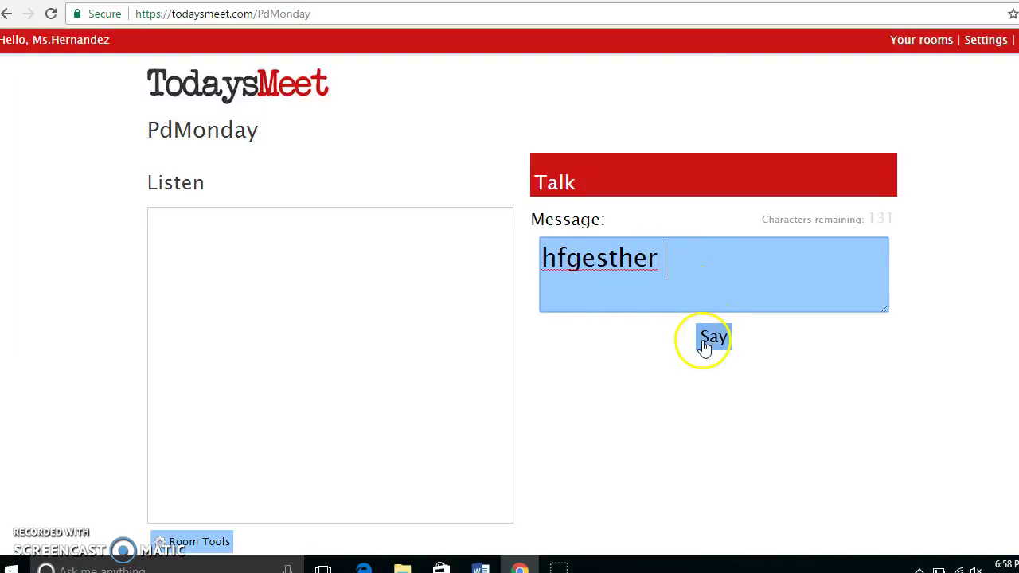
click(705, 342)
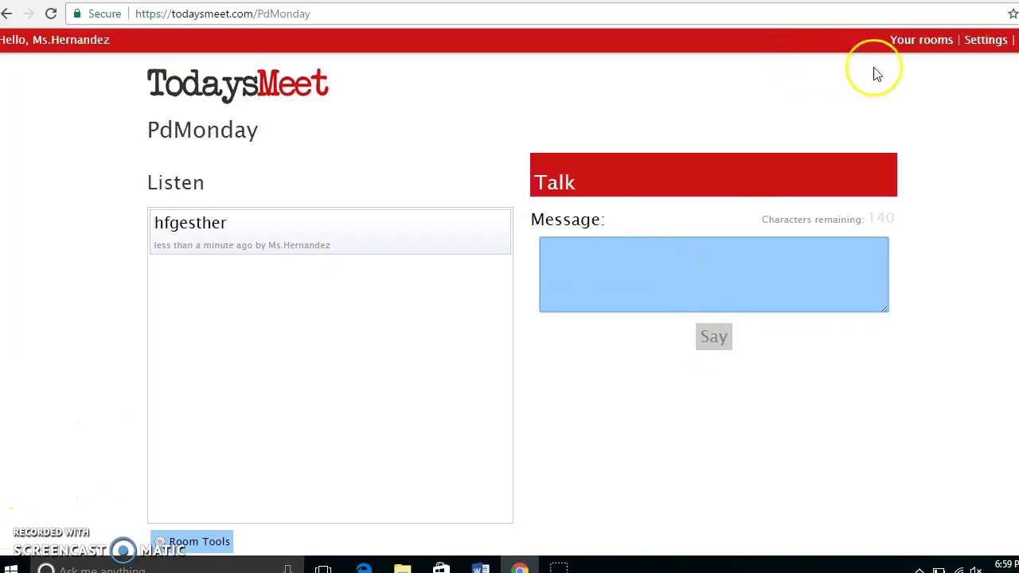
click(915, 39)
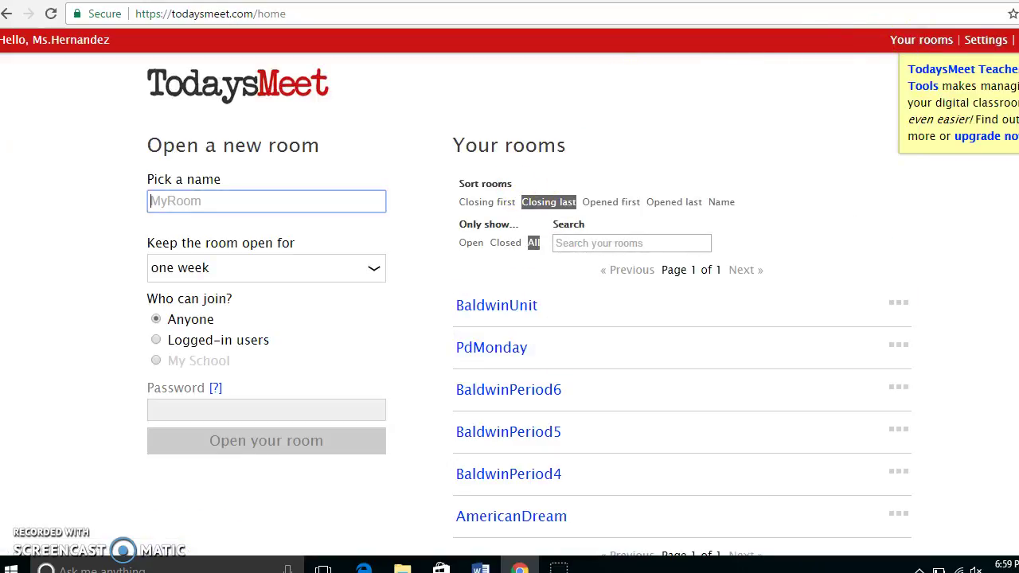
- Scroll the home page and view the room-duration choices, keeping one week, then return to Your rooms
scroll(771, 285, down, 2)
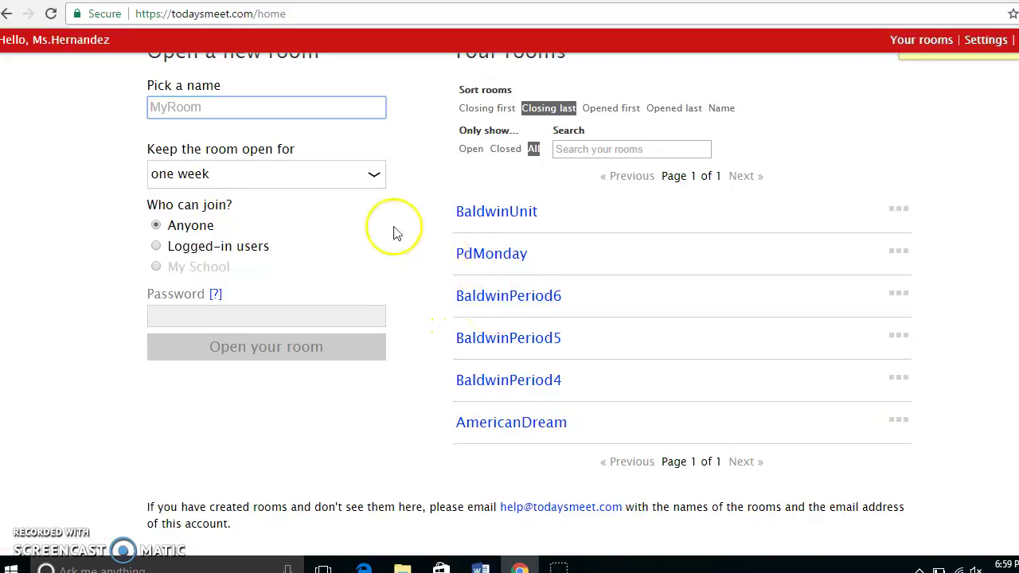
click(375, 178)
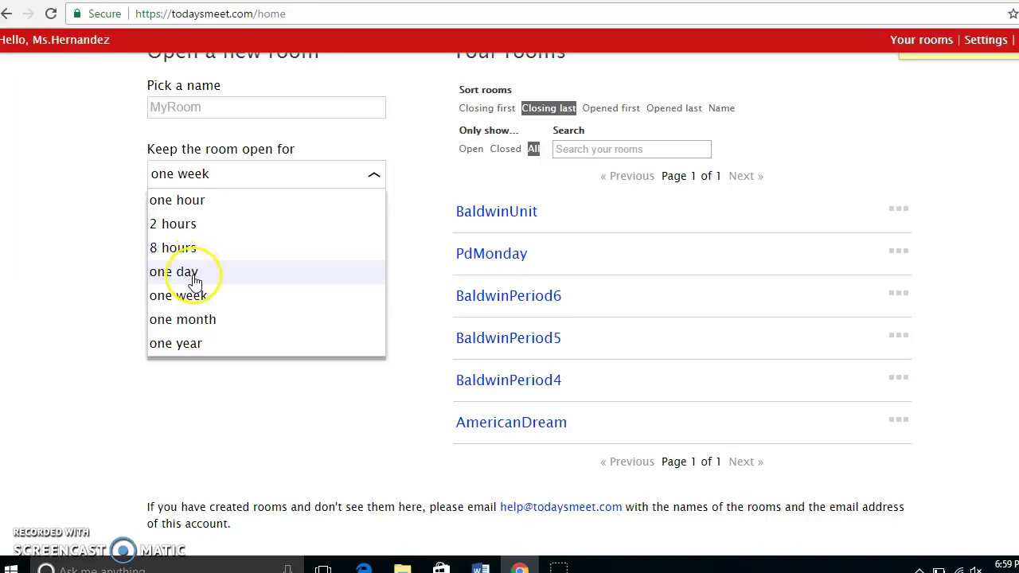
click(227, 402)
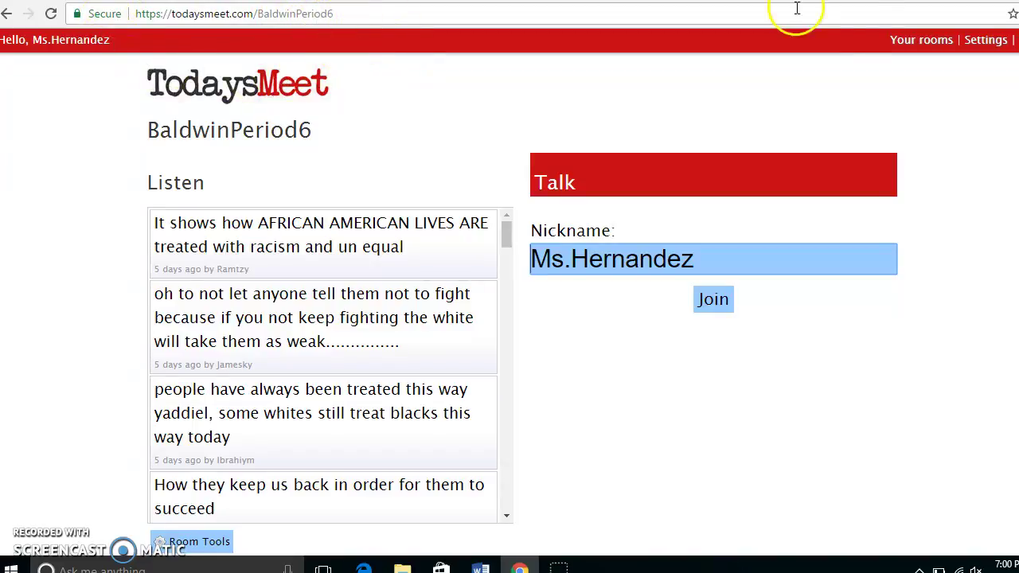
click(914, 41)
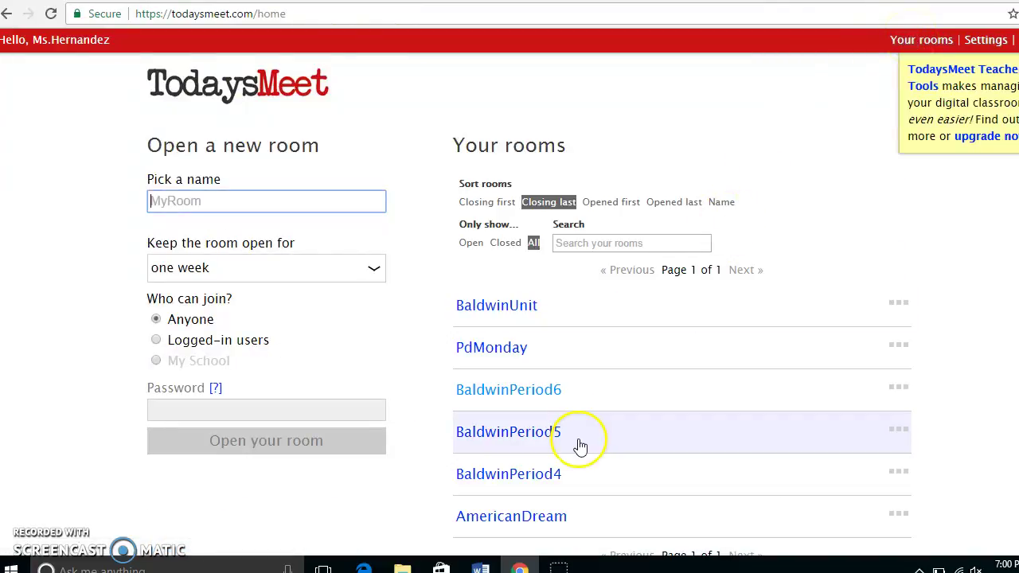
- Open the existing BaldwinUnit room from the room list
click(478, 319)
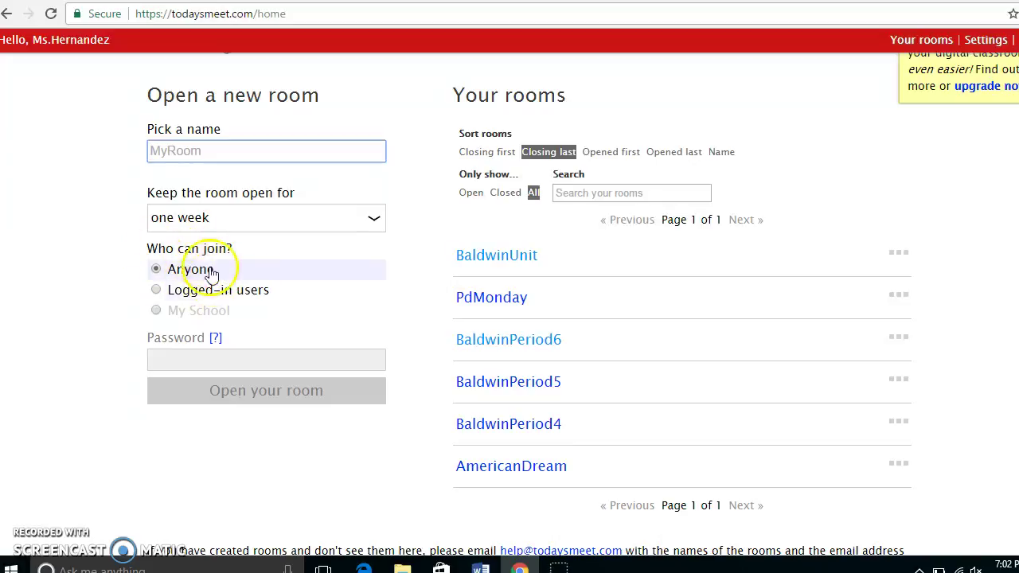
click(473, 259)
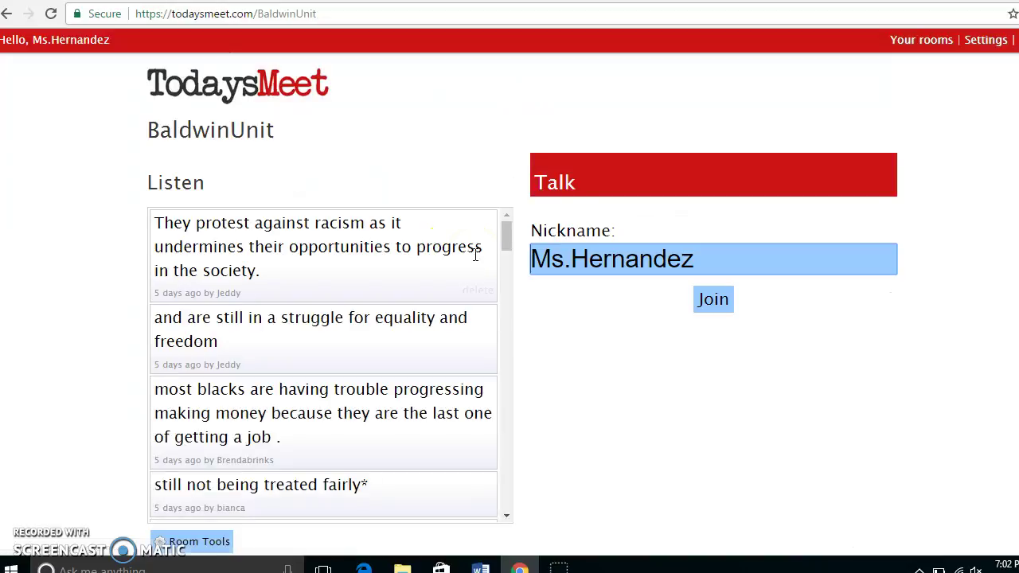
- Join BaldwinUnit under the default nickname, scroll its feed, and bring up Room Tools
click(716, 298)
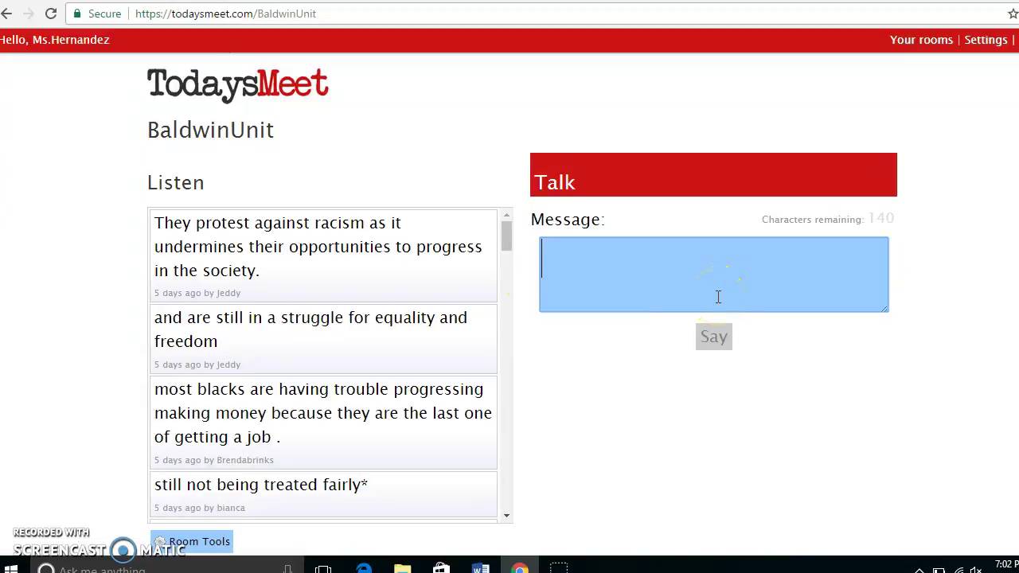
scroll(717, 270, down, 1)
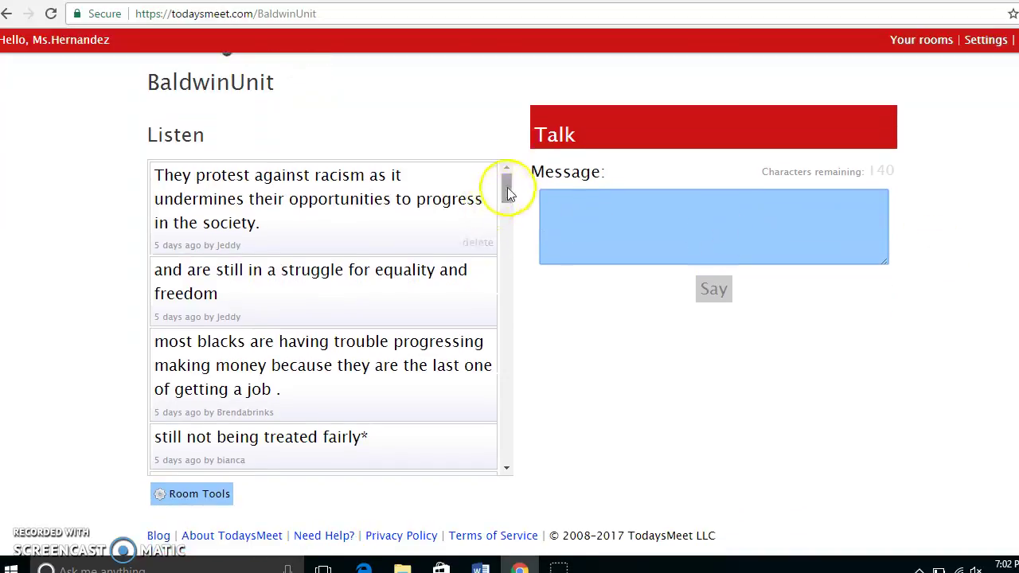
drag(512, 197, 523, 307)
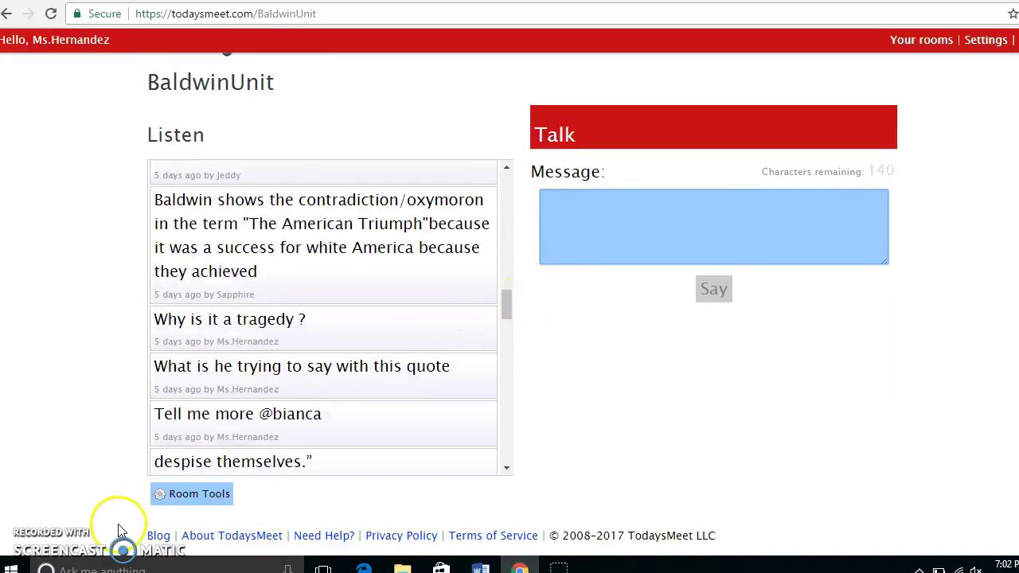
click(170, 503)
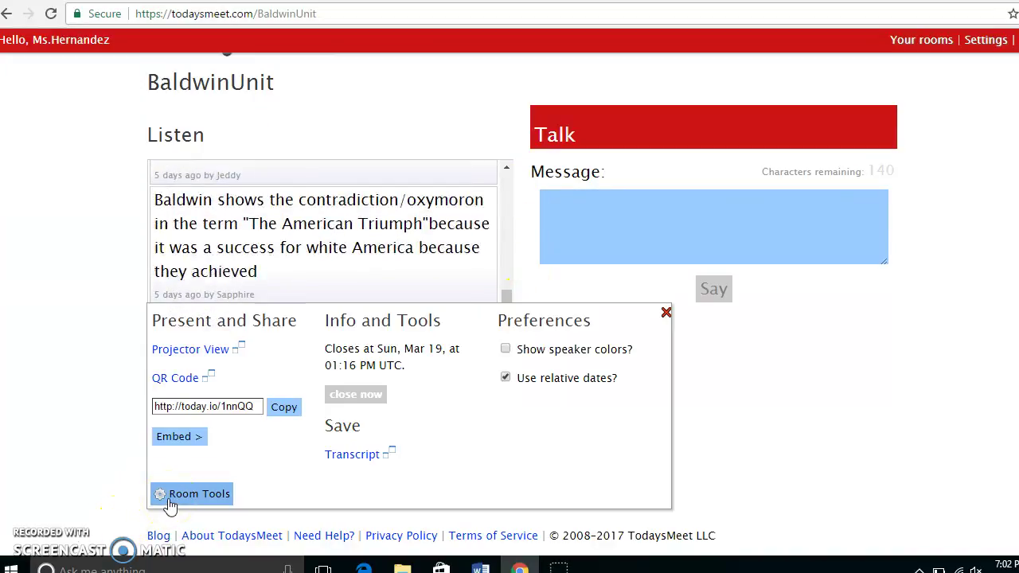
- Show the BaldwinUnit room in Projector View from the Present and Share options
click(169, 440)
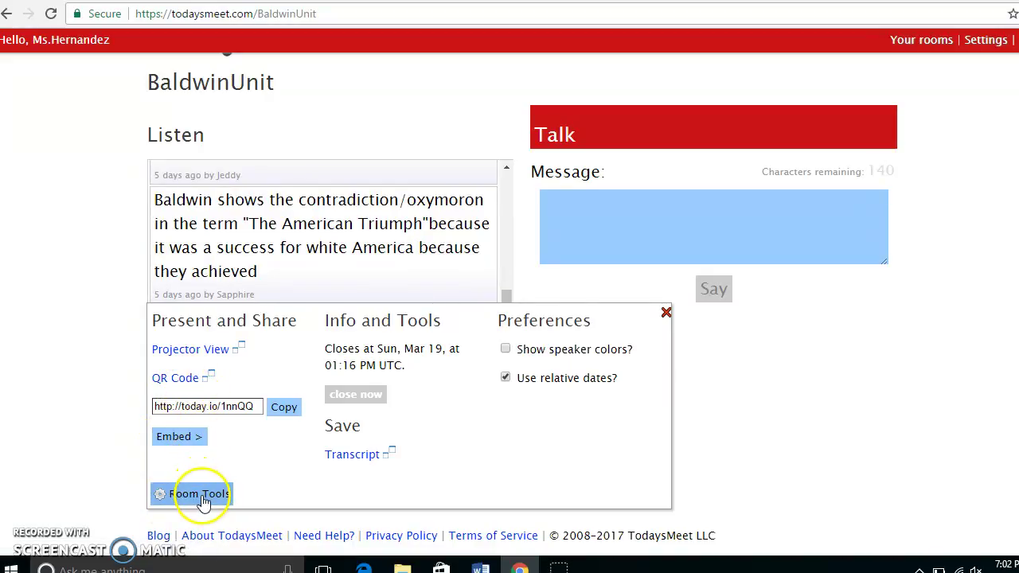
click(201, 354)
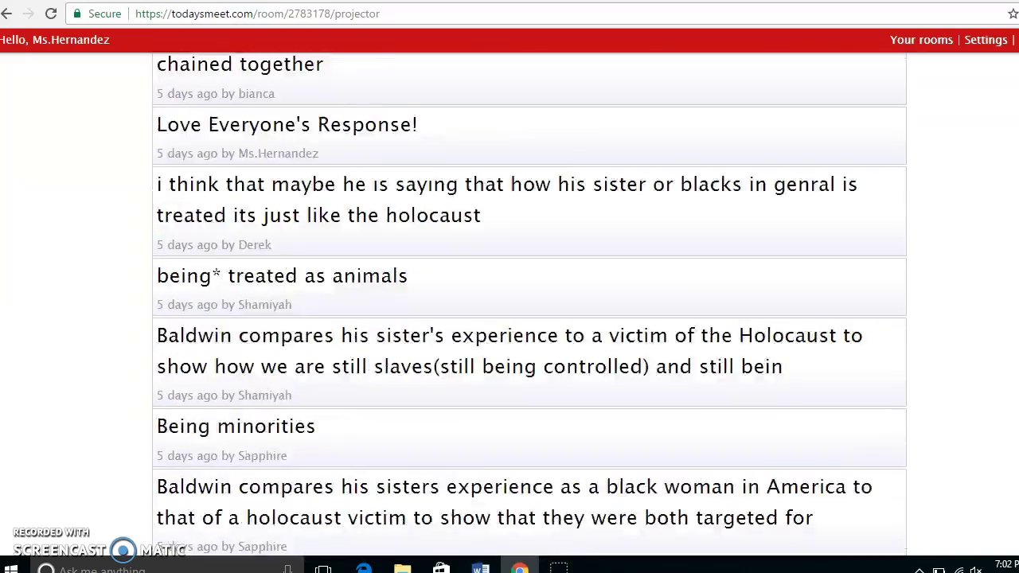
mouse_move(893, 337)
mouse_move(889, 374)
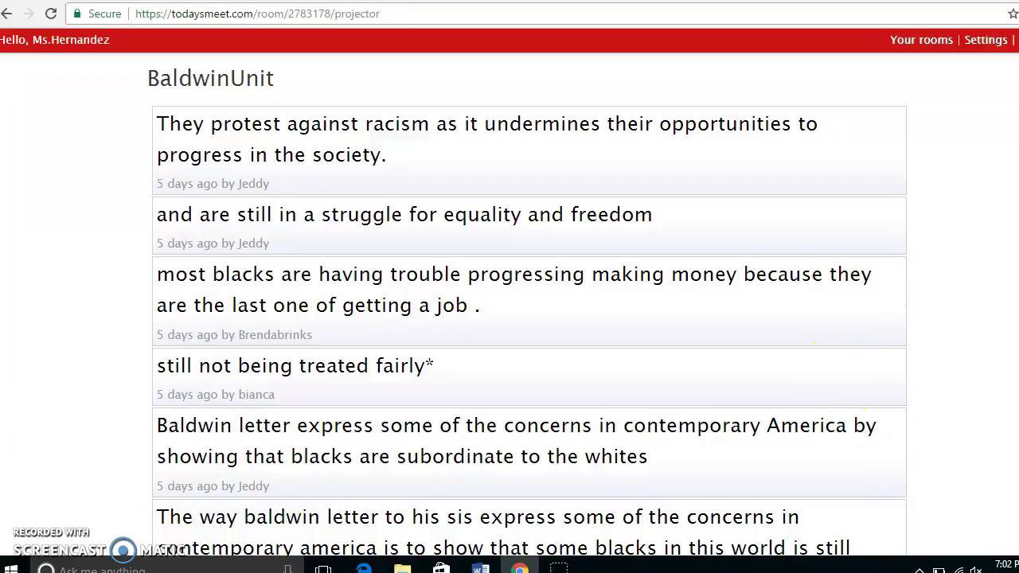
scroll(529, 310, down, 20)
scroll(530, 307, down, 20)
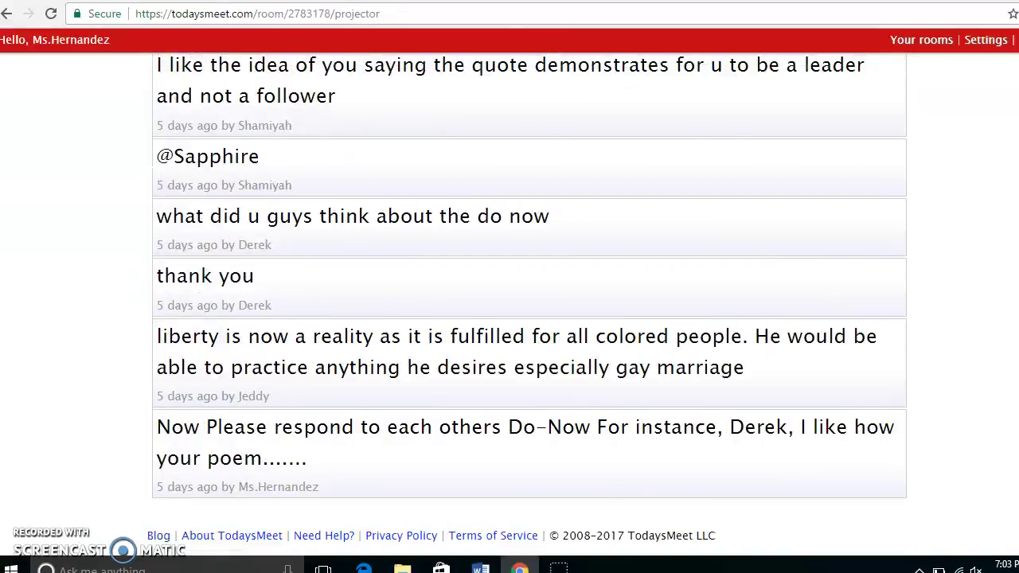
key(Home)
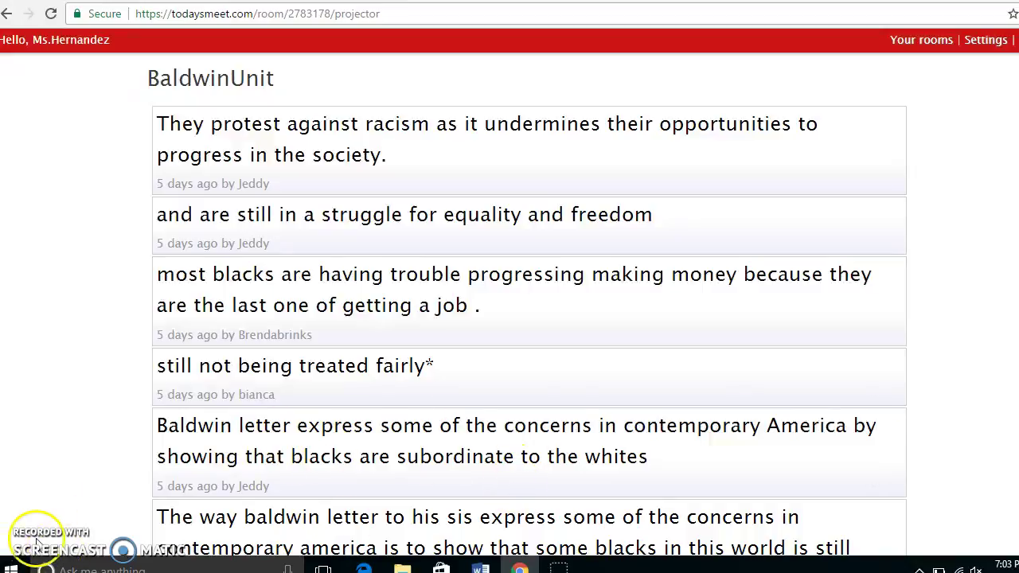
key(End)
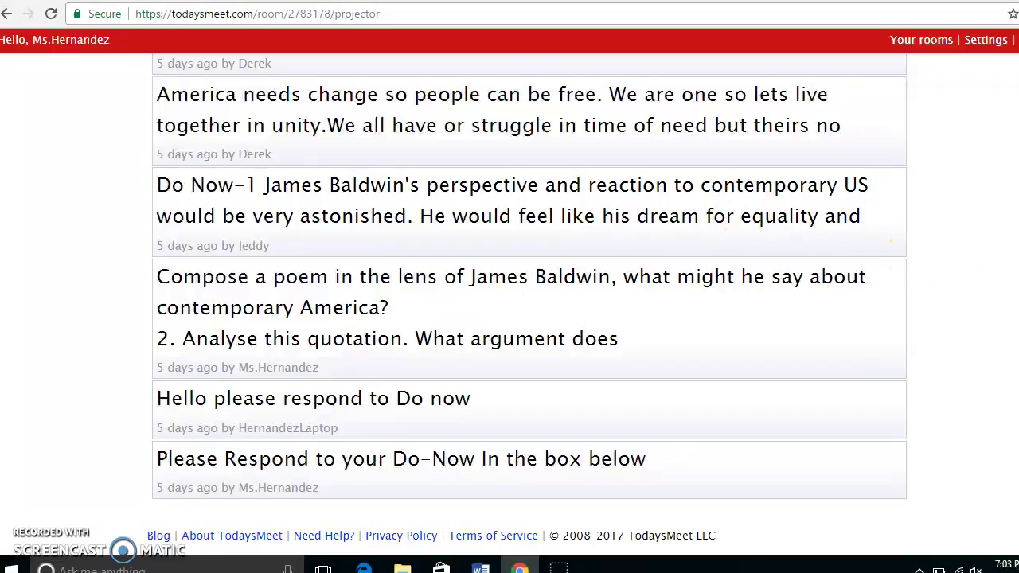
scroll(529, 297, up, 1)
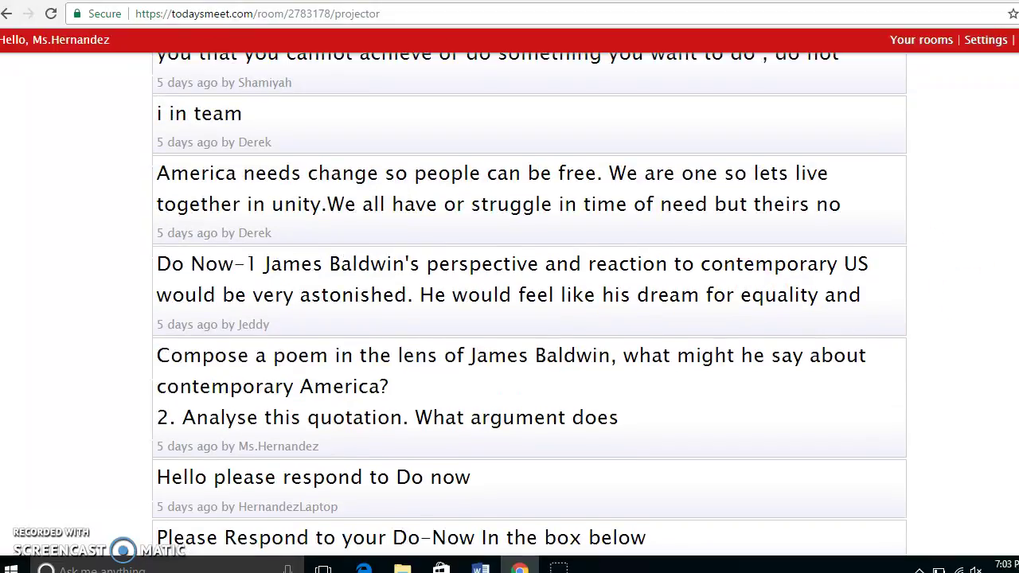
scroll(530, 304, up, 1)
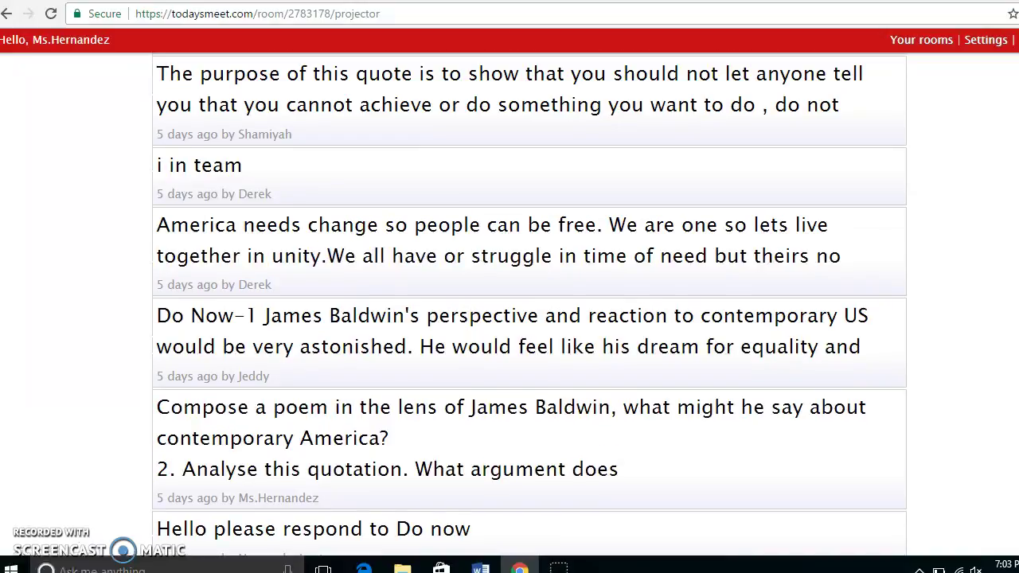
scroll(530, 304, up, 1)
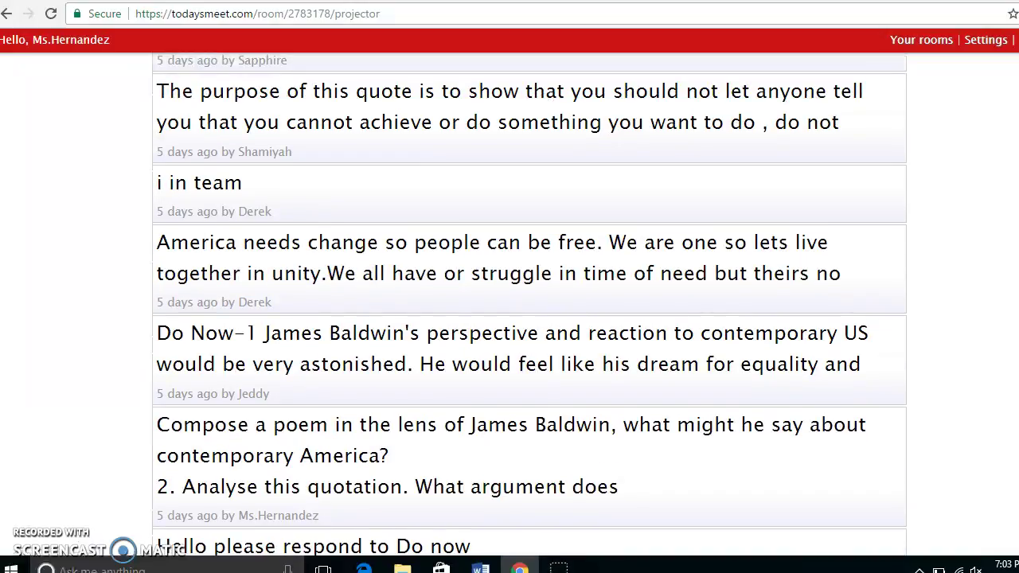
scroll(530, 303, up, 1)
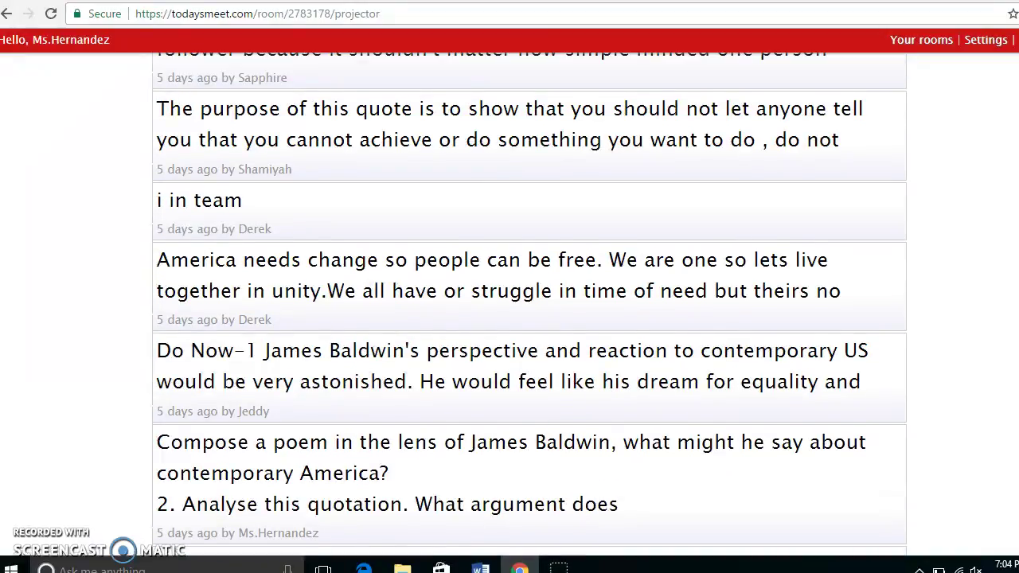
scroll(530, 303, up, 2)
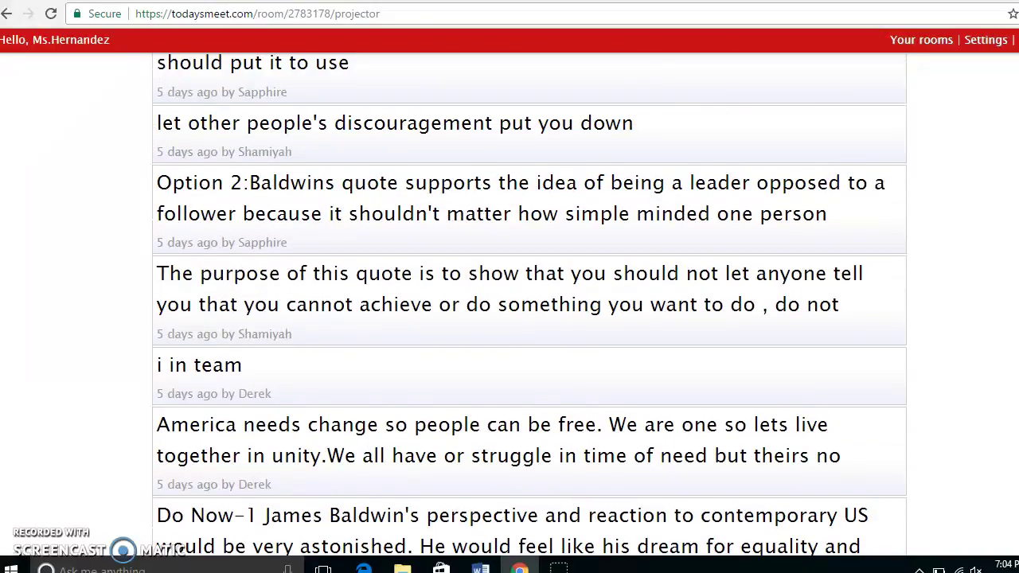
scroll(529, 303, up, 3)
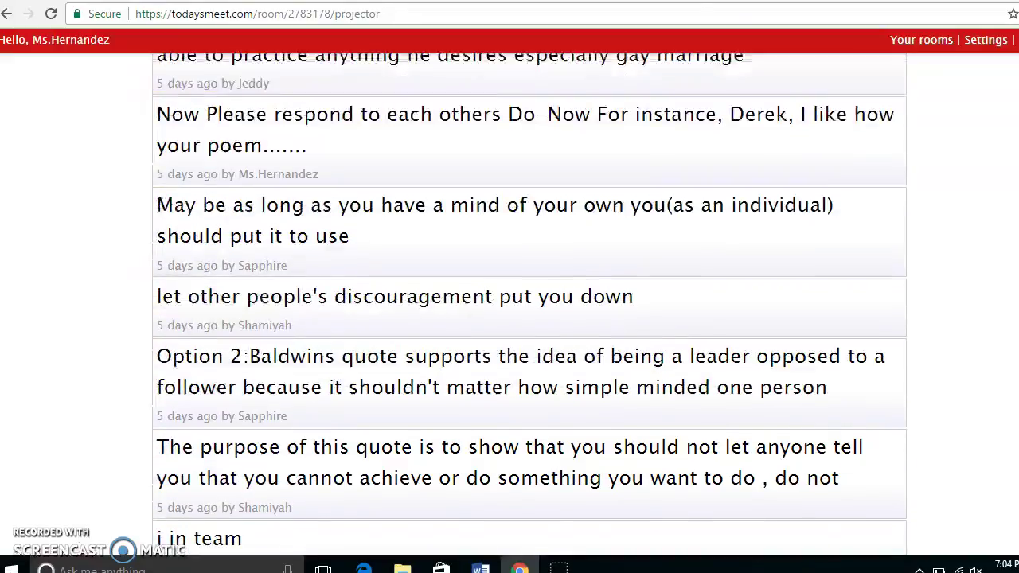
scroll(529, 304, up, 1)
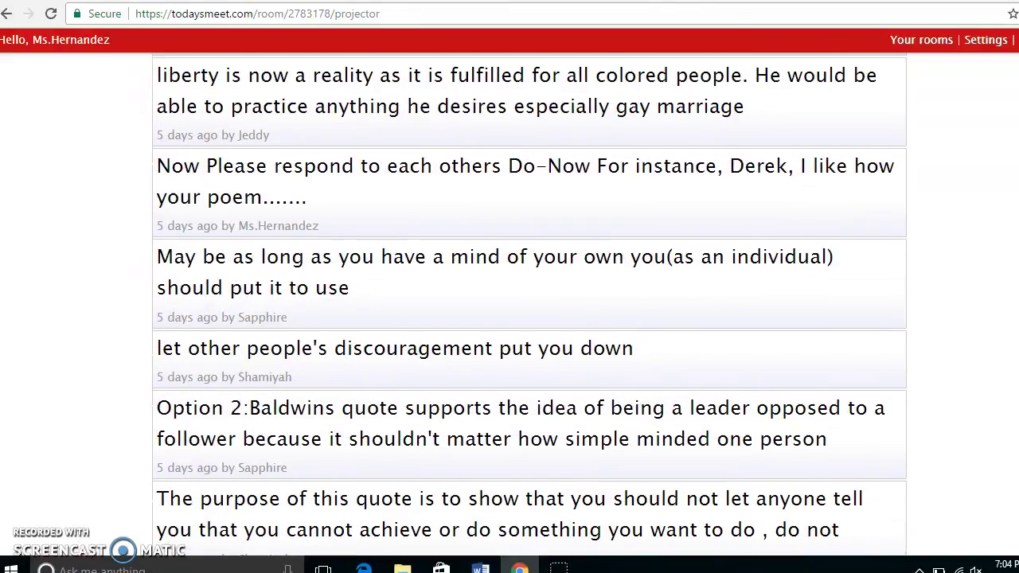